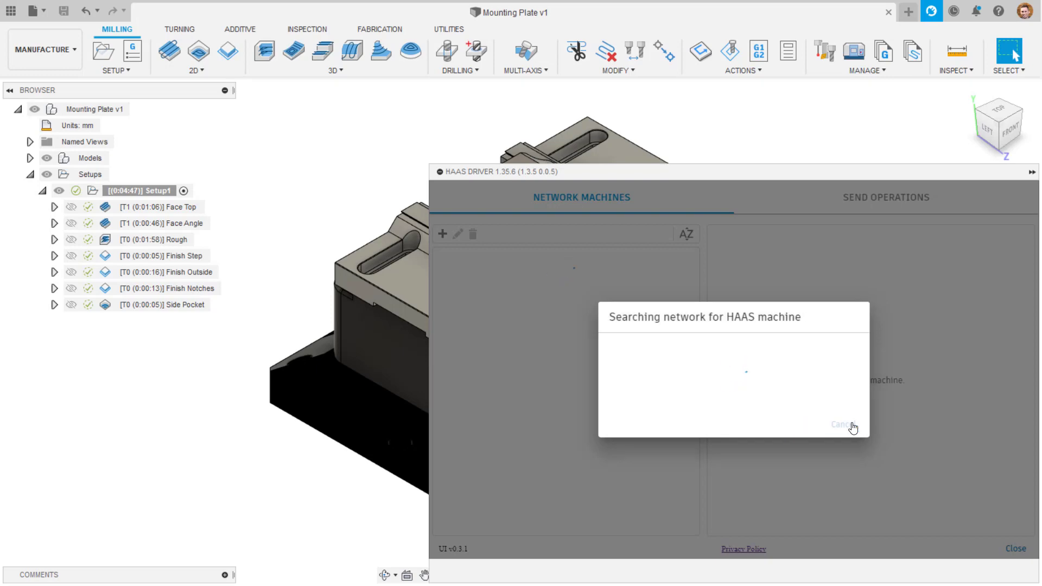
Mark VF-2SSYT, UMC-750 and UMC-1000SS for the library and pick VF-2SSYT as the setup's machine.
click(733, 364)
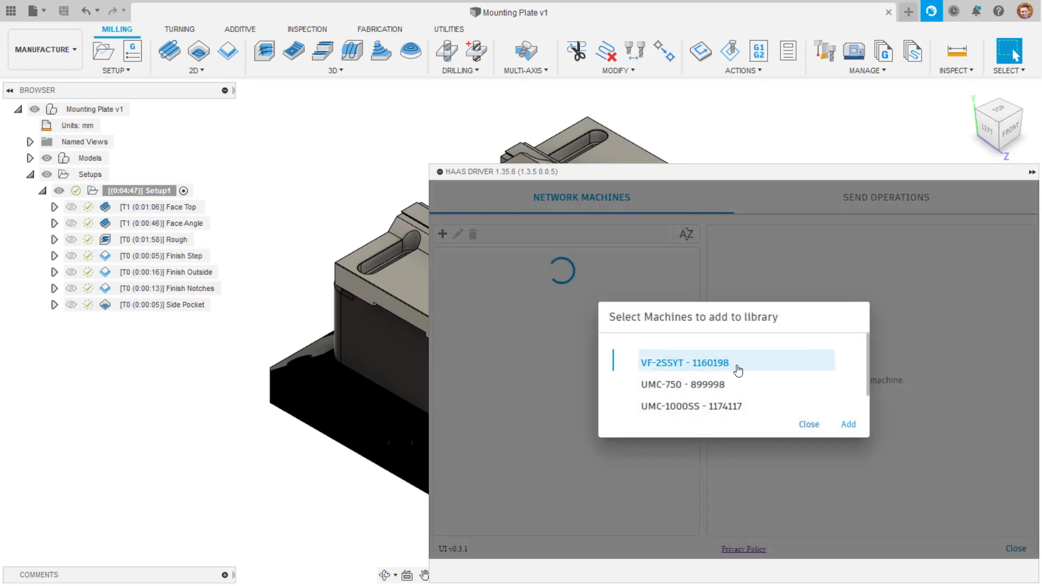
click(734, 386)
click(734, 407)
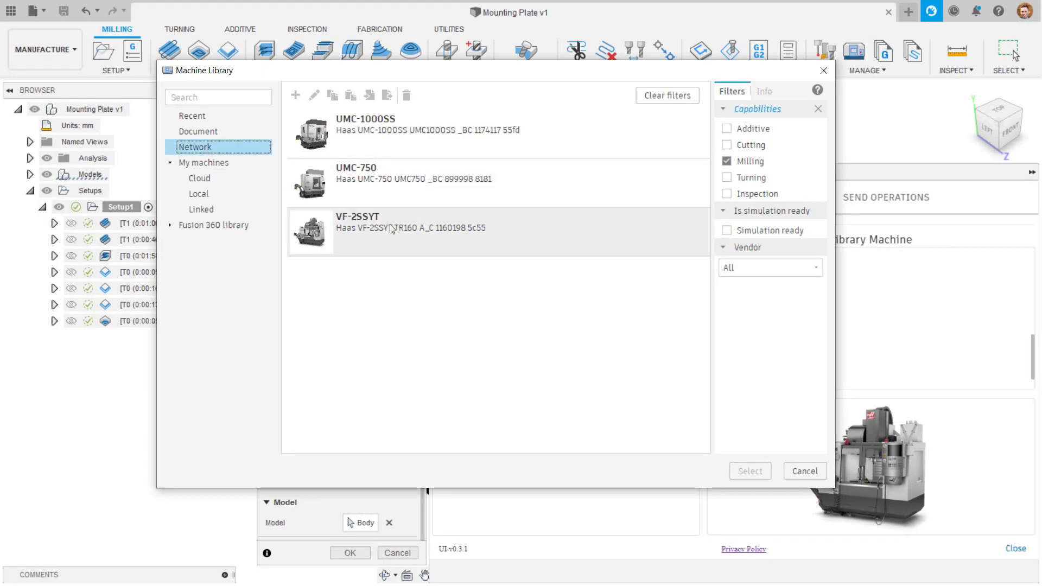
click(409, 232)
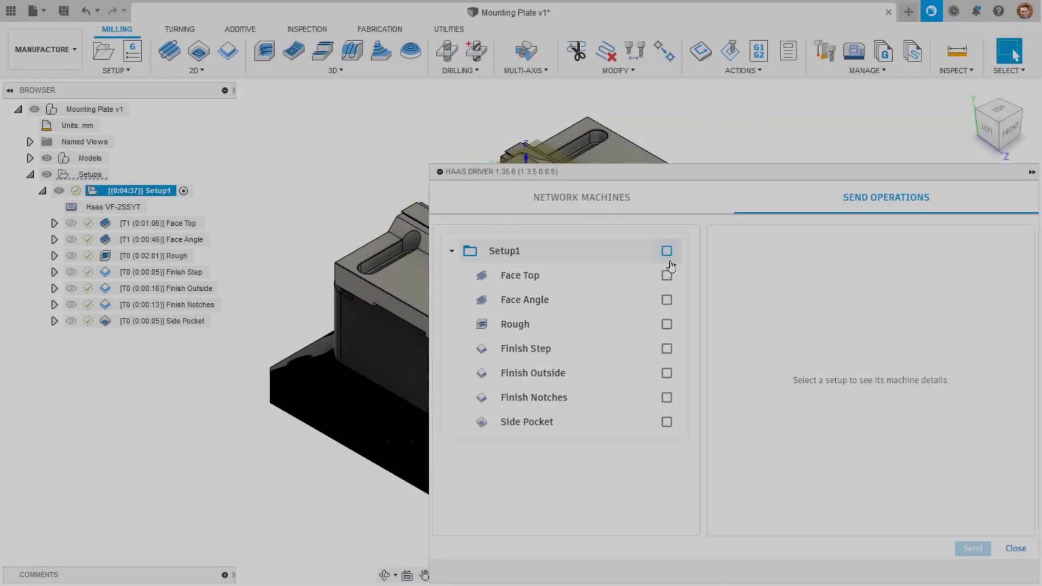
Include Face Top, Face Angle, Finish Step, Finish Notches and then all Setup1 operations in the send.
click(666, 275)
click(666, 300)
click(667, 348)
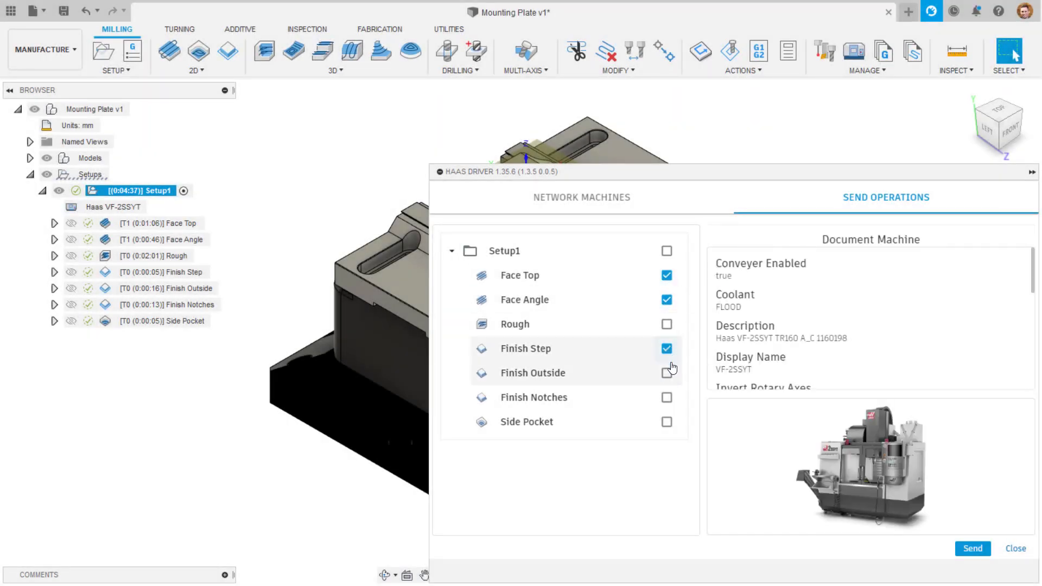
click(667, 398)
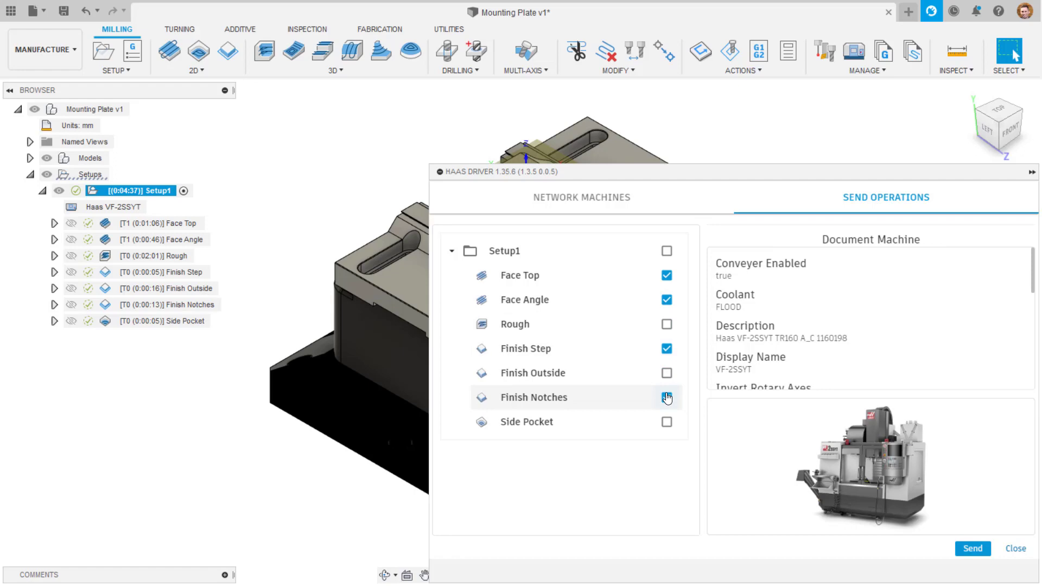
click(667, 250)
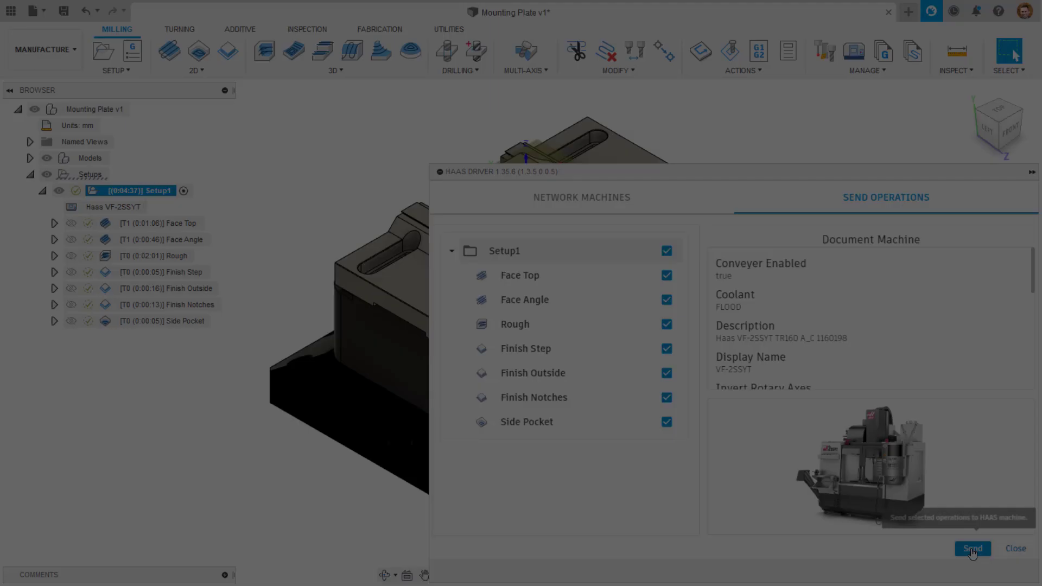
Send the checked operations straight to the machine and confirm.
click(972, 548)
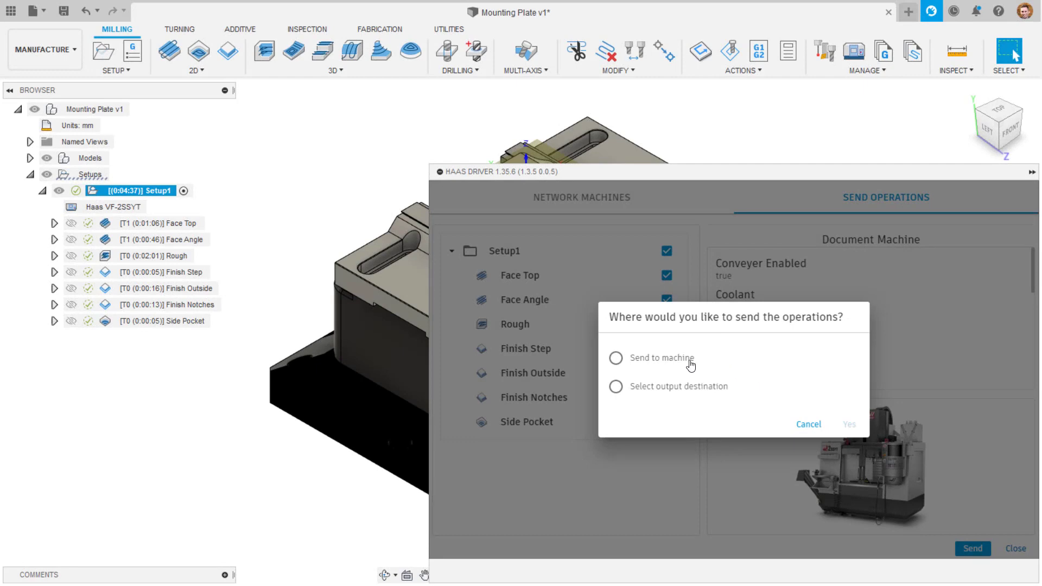
click(644, 360)
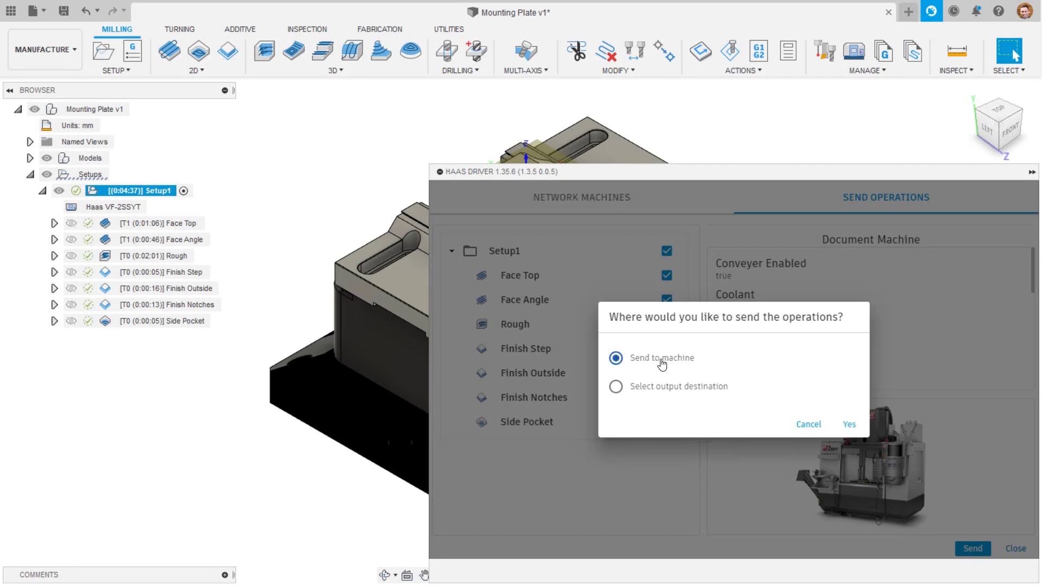
click(849, 425)
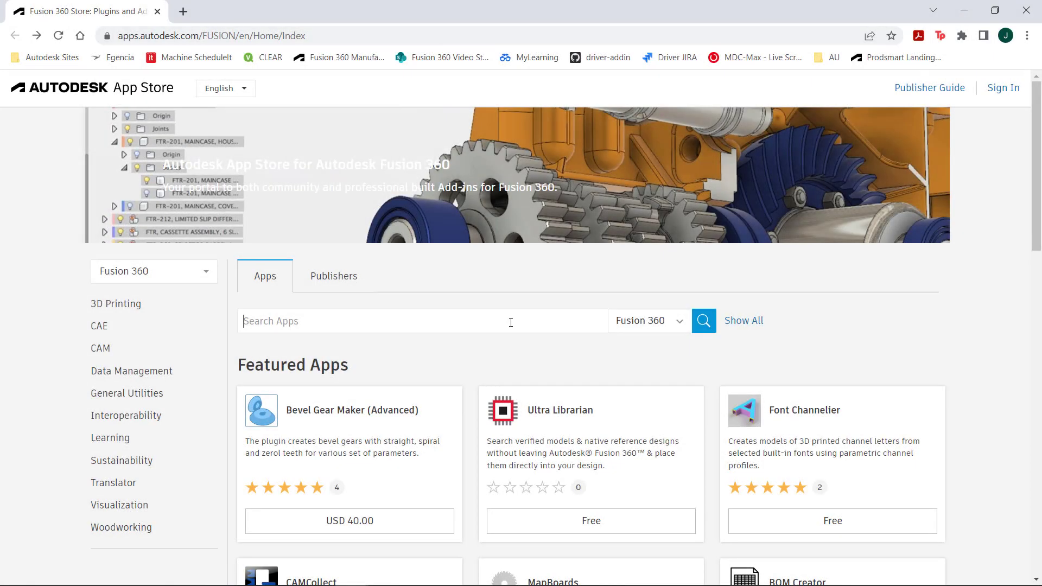
Search the App Store for 'haas' and open the Haas Driver app page.
click(510, 322)
text(haas driver)
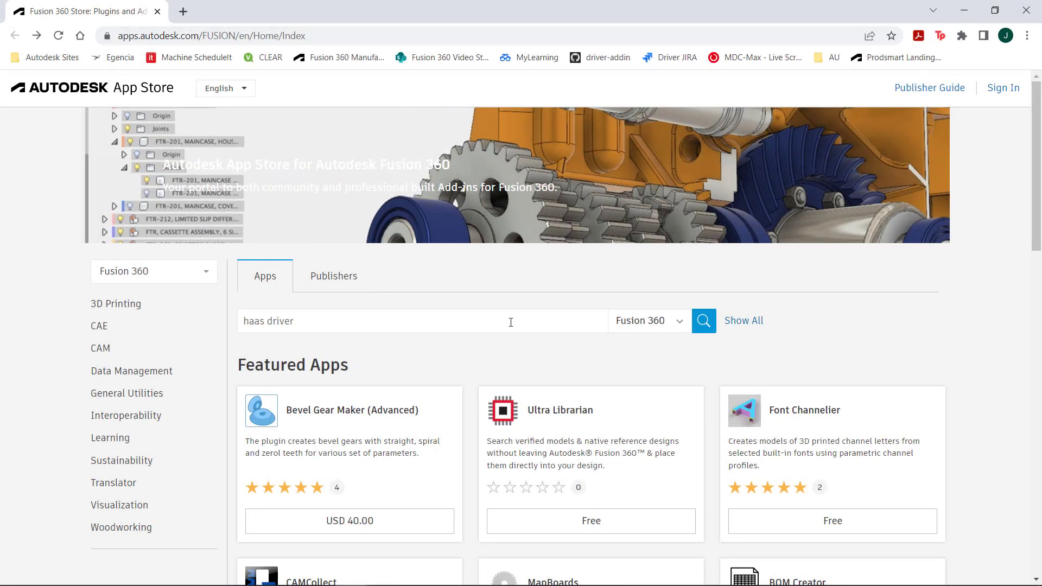
key(Return)
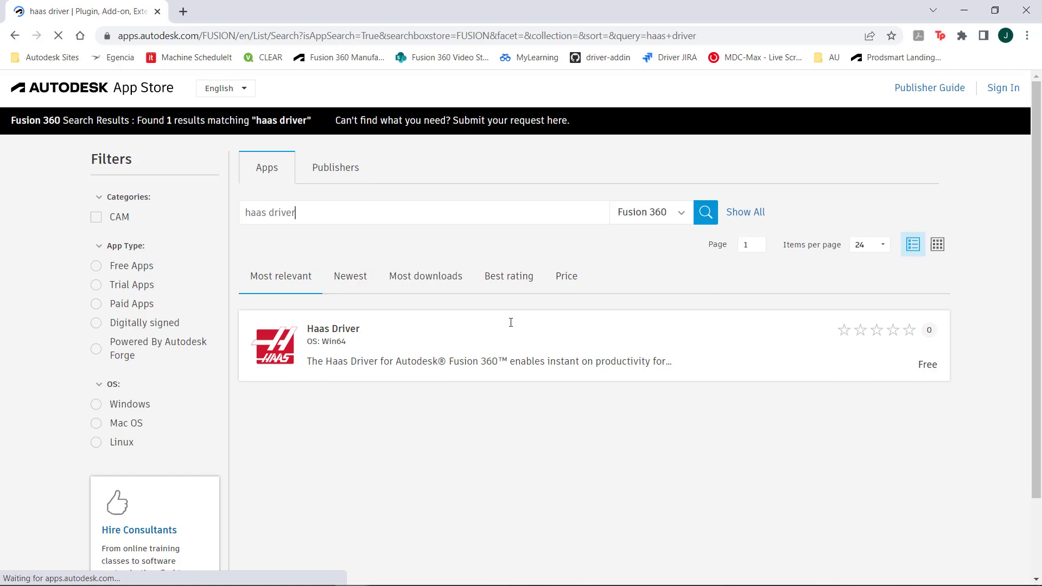
click(523, 337)
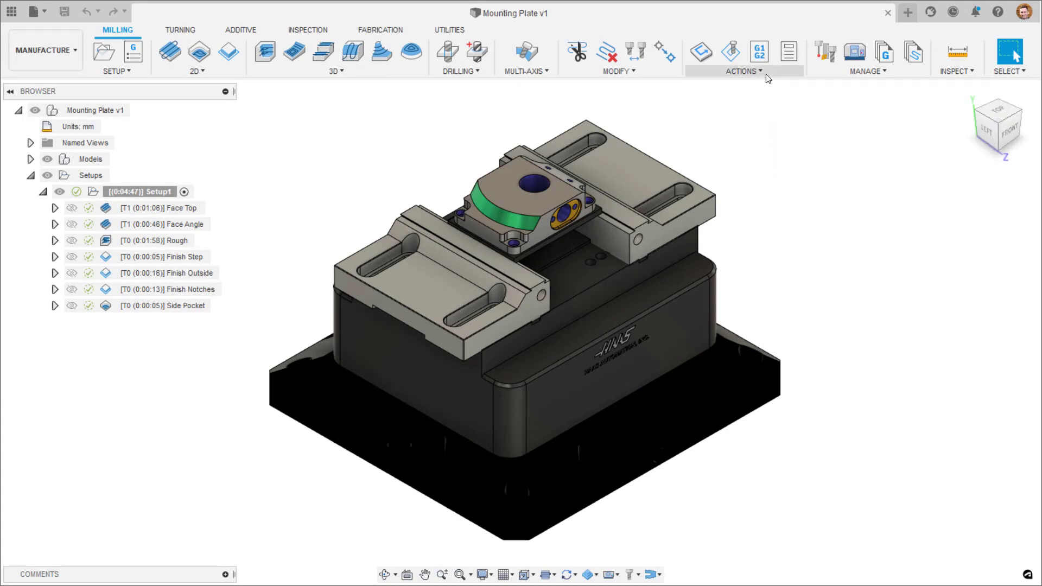
Launch the HAAS Driver add-in from the Manufacture ACTIONS list.
click(766, 73)
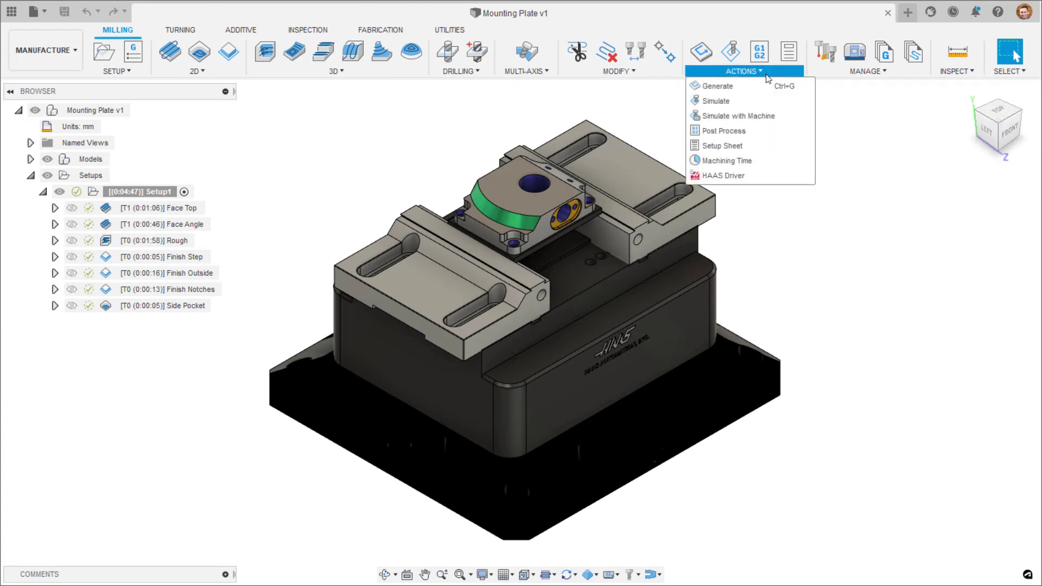
click(757, 176)
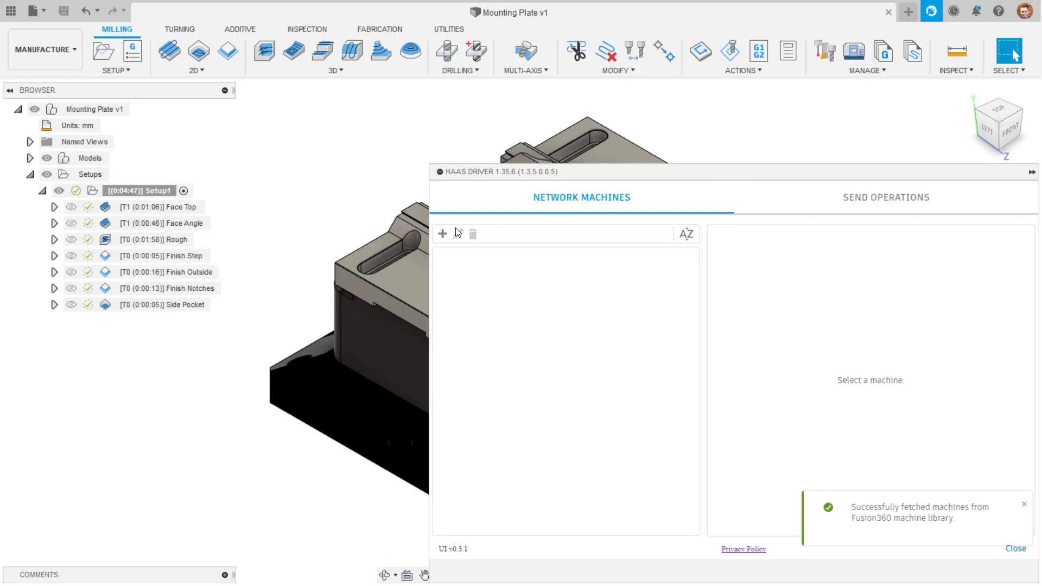
Search the local network for Haas machines and mark UMC-750 and UMC-1000SS for adding.
click(441, 235)
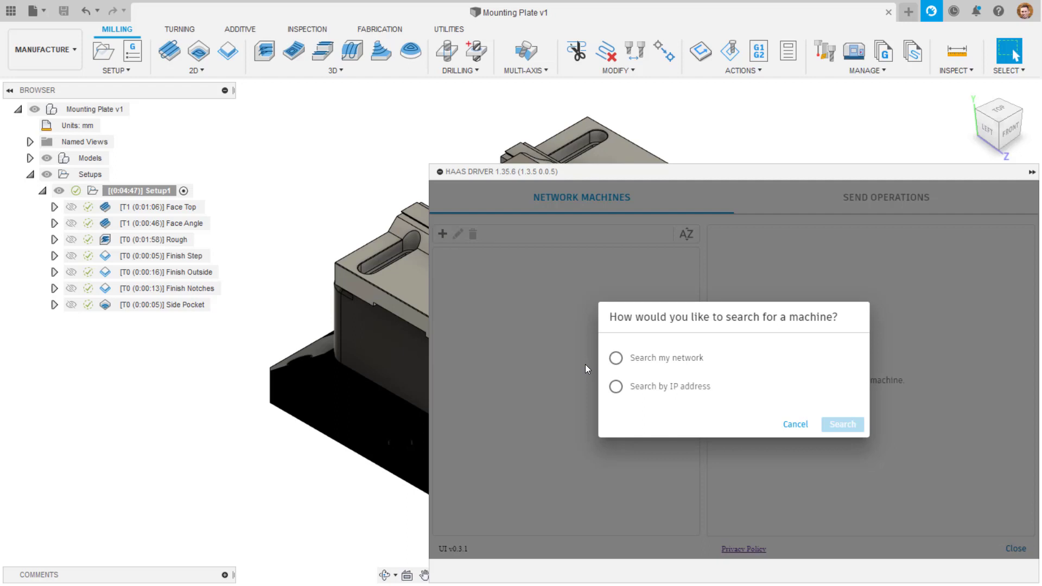
click(616, 358)
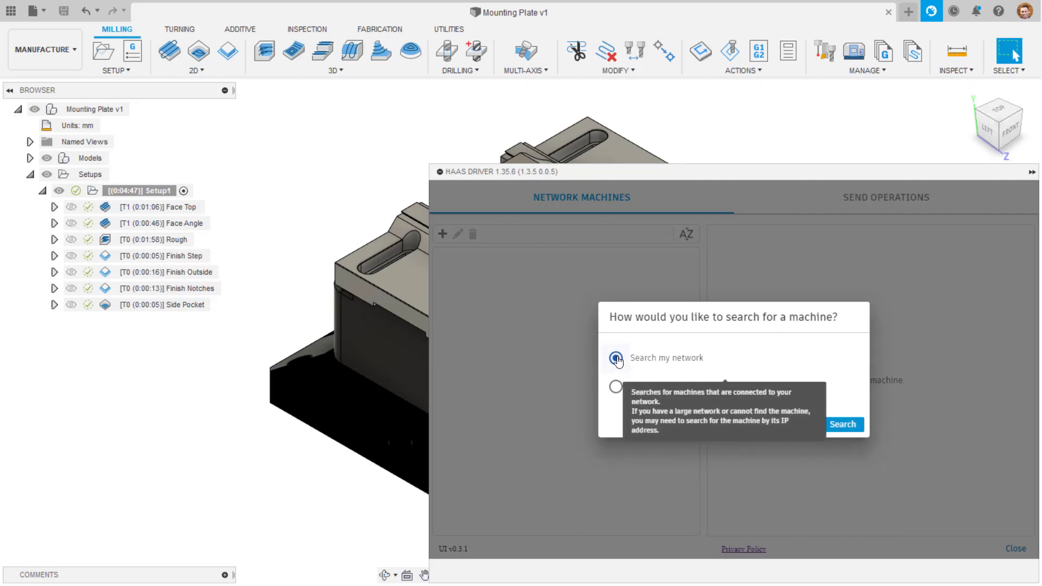
click(852, 425)
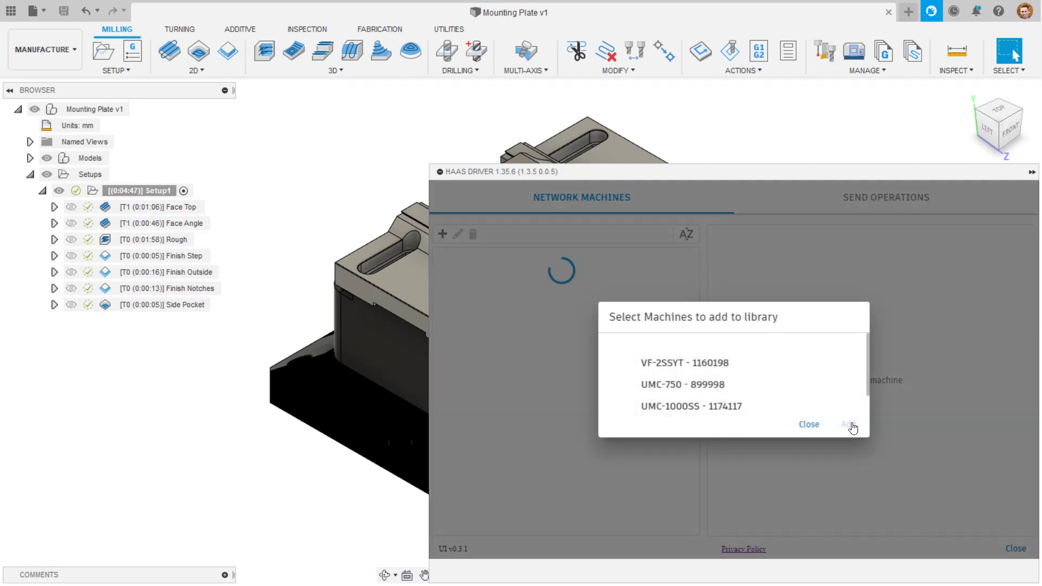
click(749, 383)
click(733, 407)
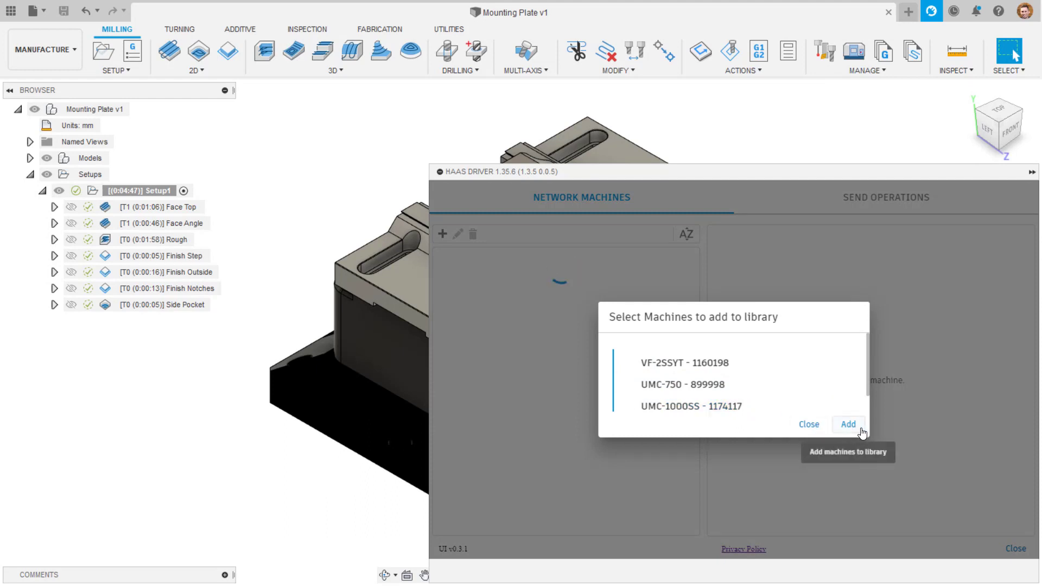
Add the found machines to the library and review the UMC-750 and VF-2SSYT details (30 tools, port 8082).
click(848, 425)
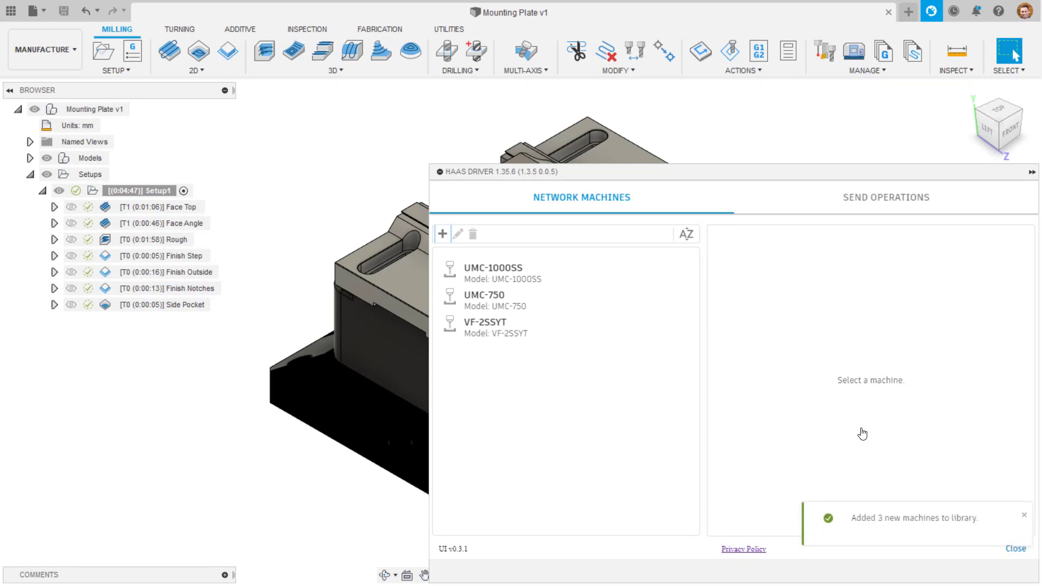
click(552, 315)
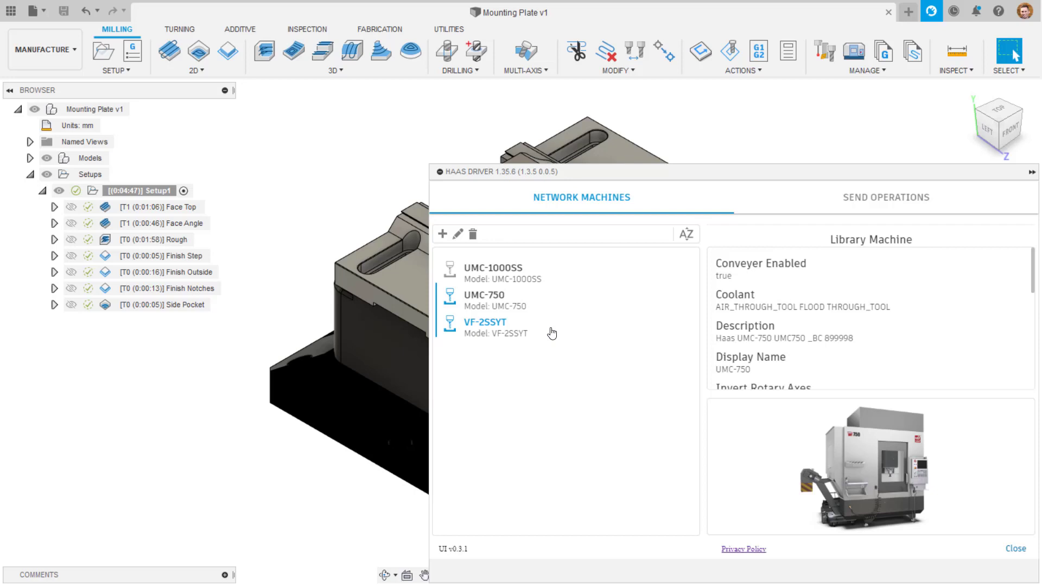
click(552, 330)
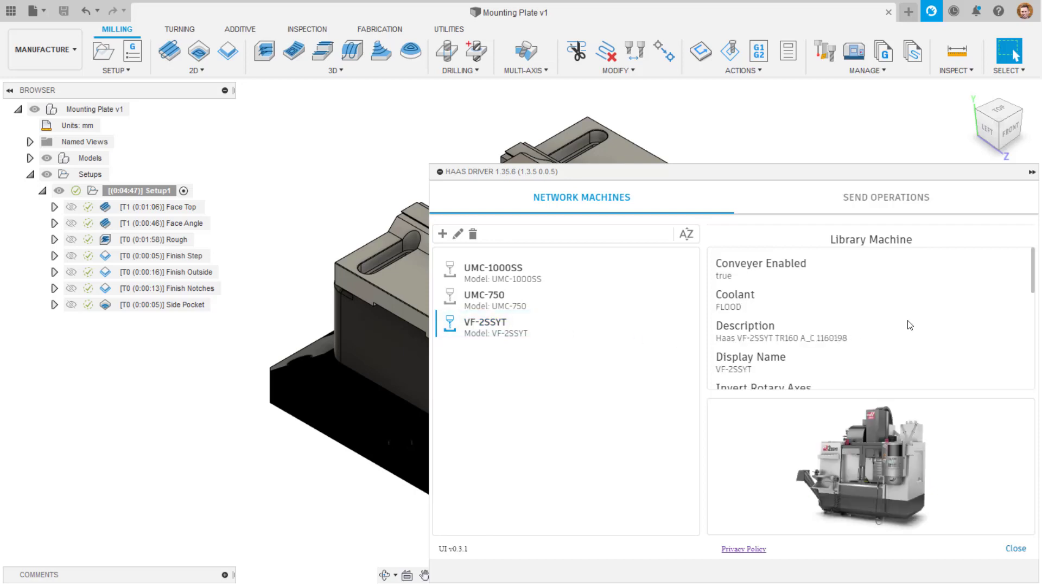
scroll(910, 326, down, 5)
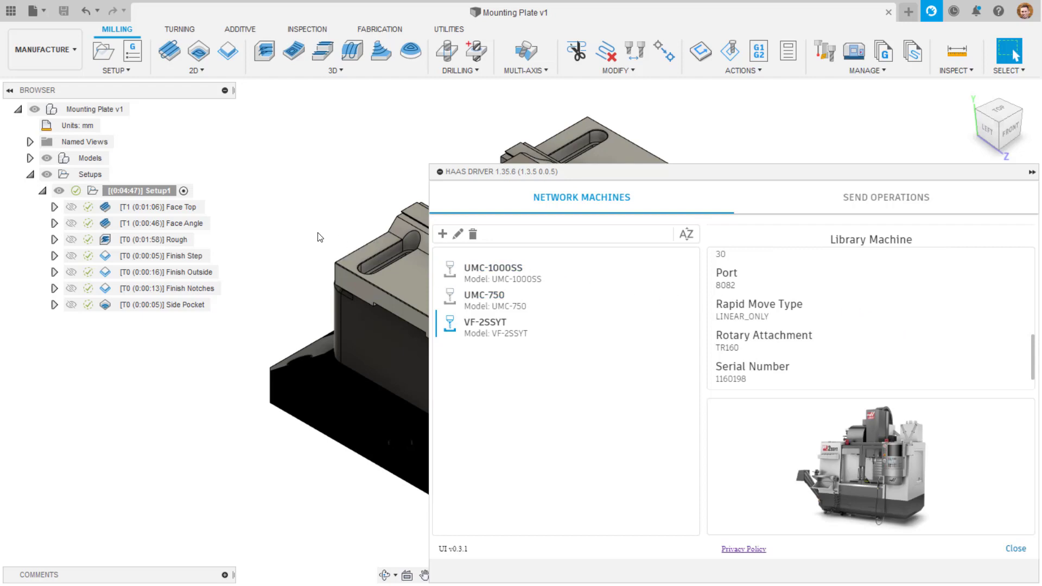
Edit Setup1 to use the Haas VF-2SSYT from the network machine library, confirm the change, and apply with OK.
right_click(168, 194)
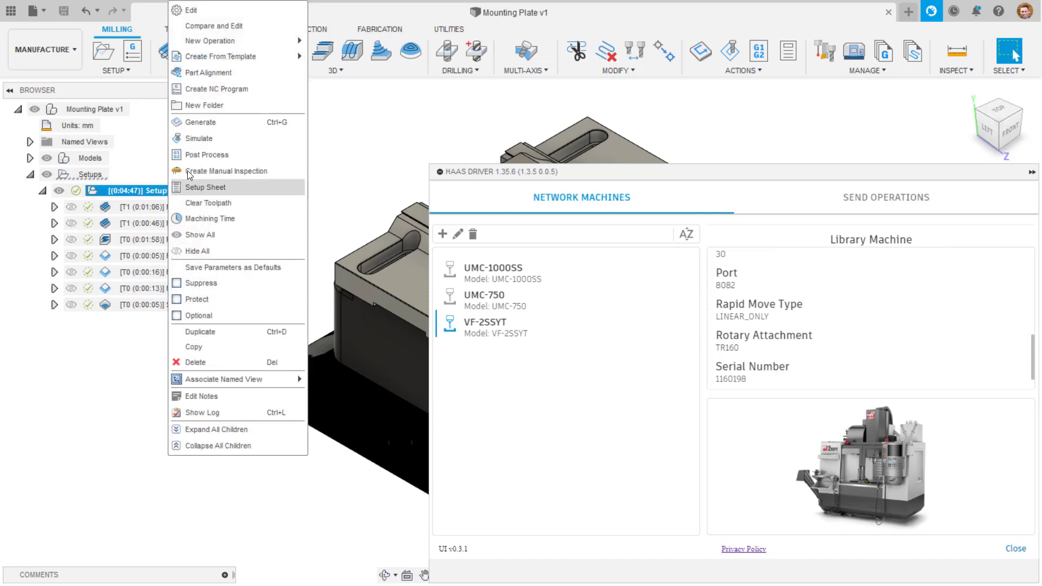
click(226, 13)
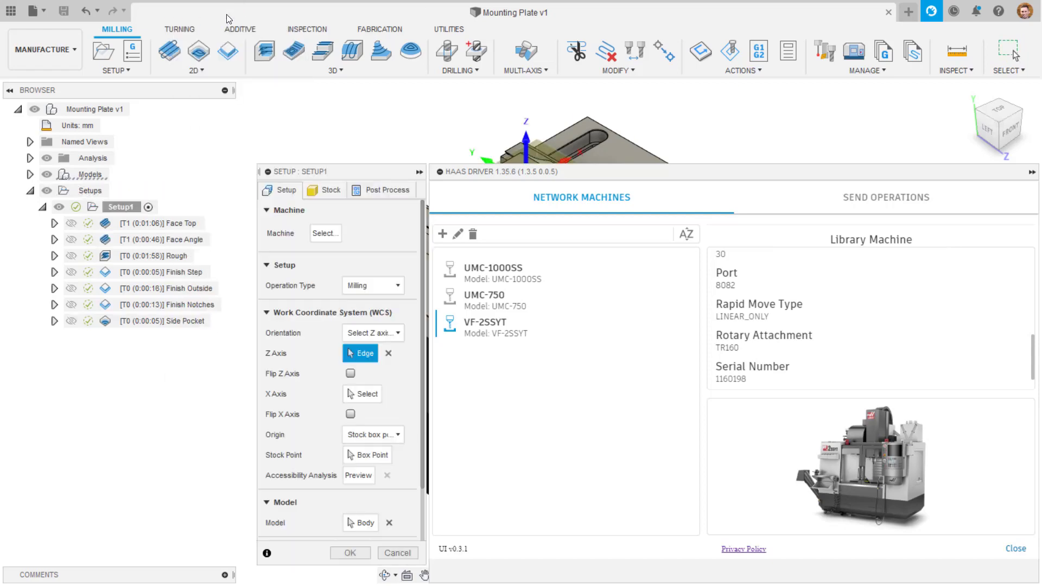
click(327, 233)
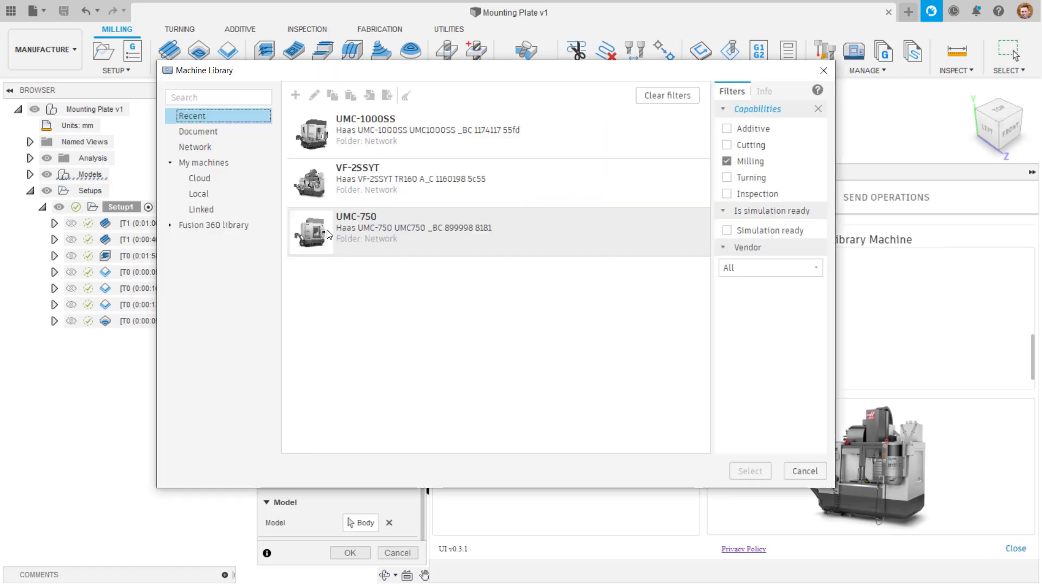
click(238, 150)
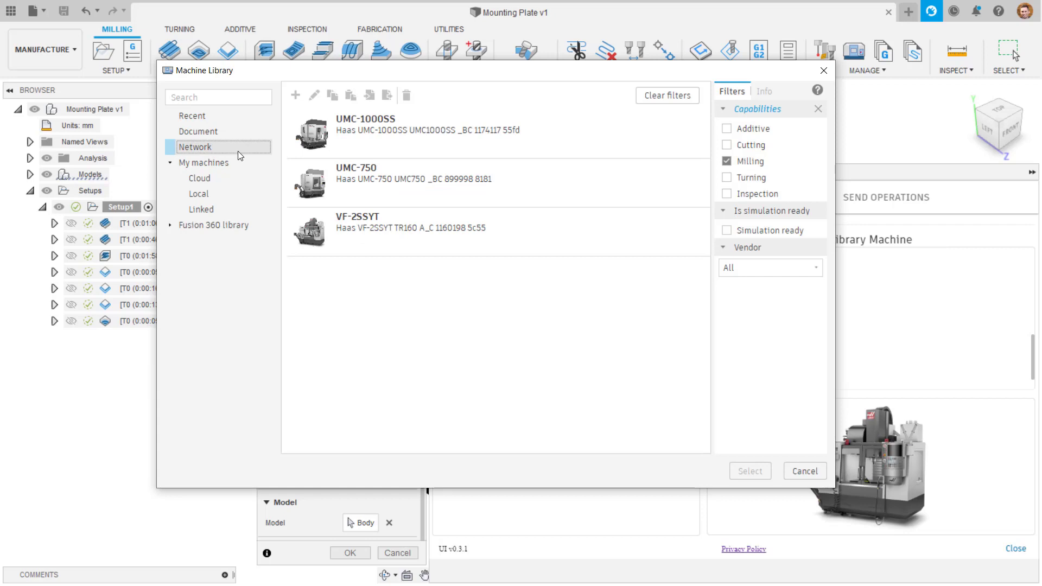
click(409, 232)
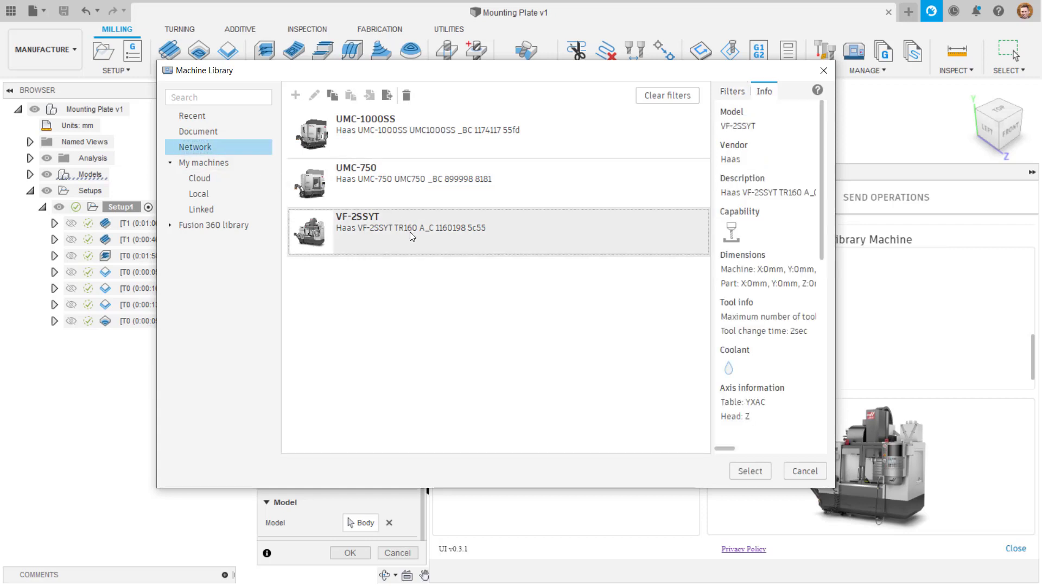
click(743, 470)
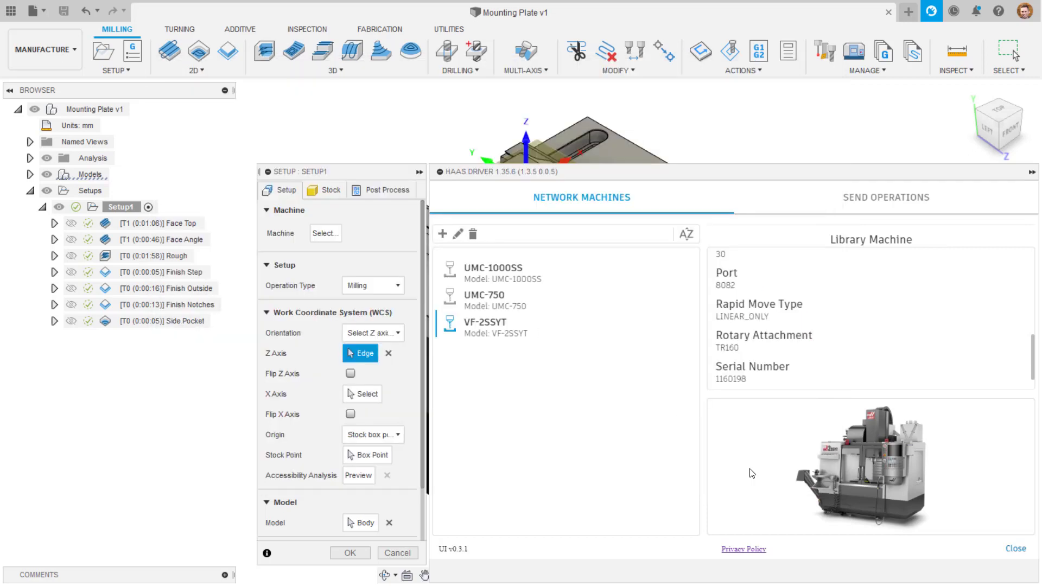
click(603, 352)
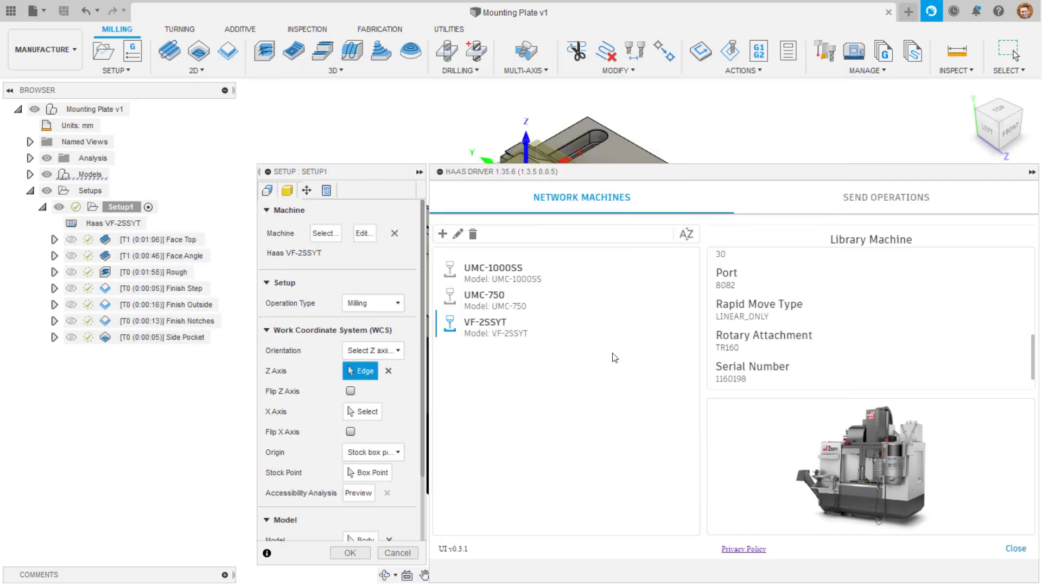
click(350, 553)
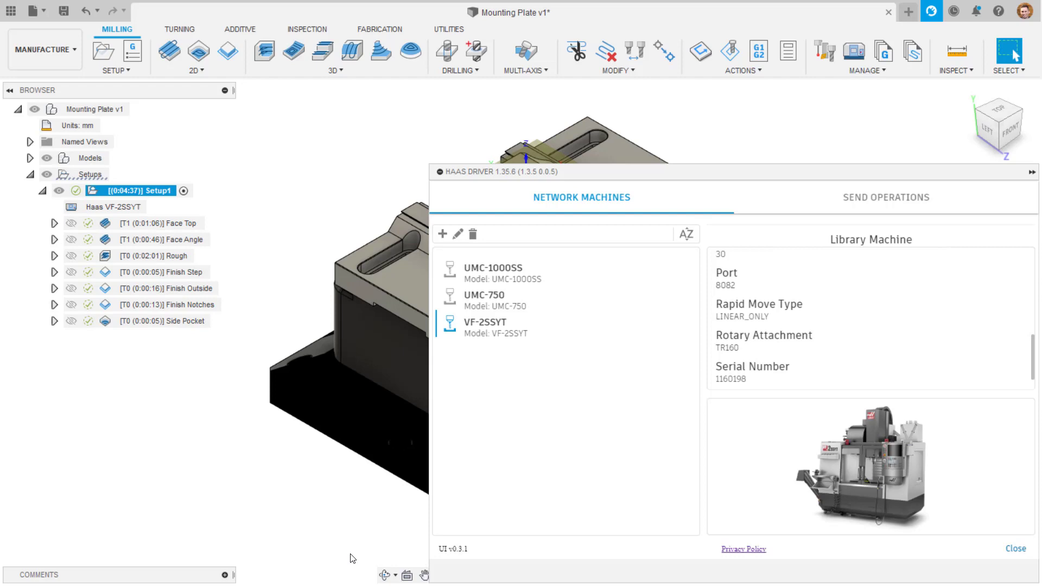
Expand Setup1 under Send Operations, check all seven operations, and send them.
click(891, 200)
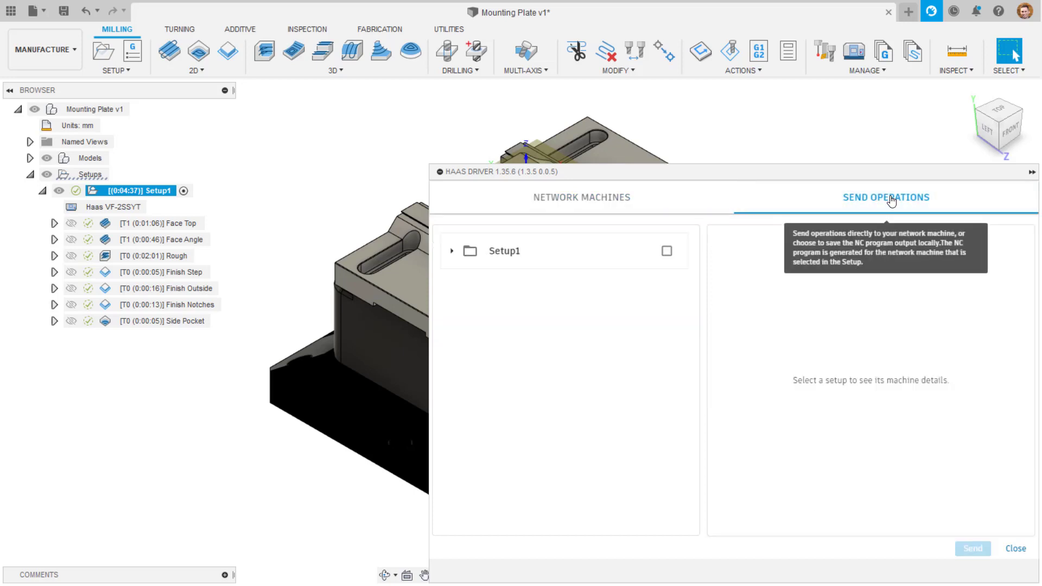
click(451, 252)
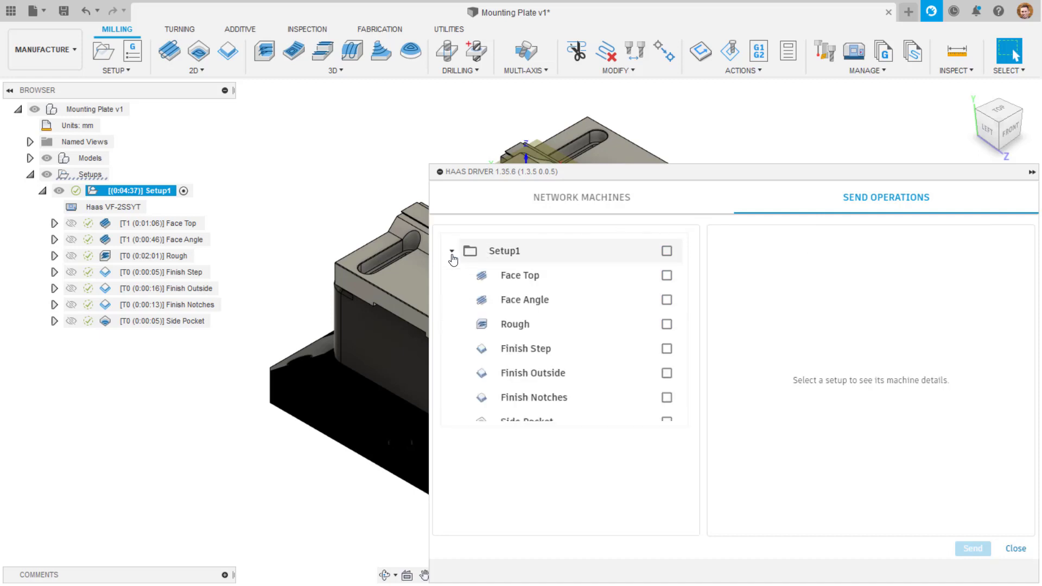
click(666, 251)
click(667, 251)
click(666, 275)
click(667, 299)
click(668, 349)
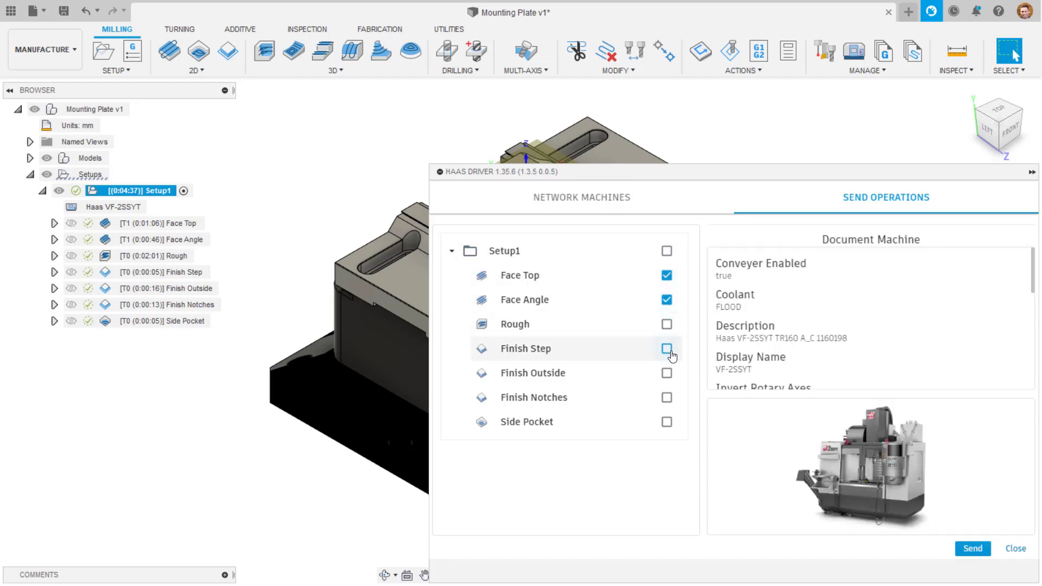
click(666, 398)
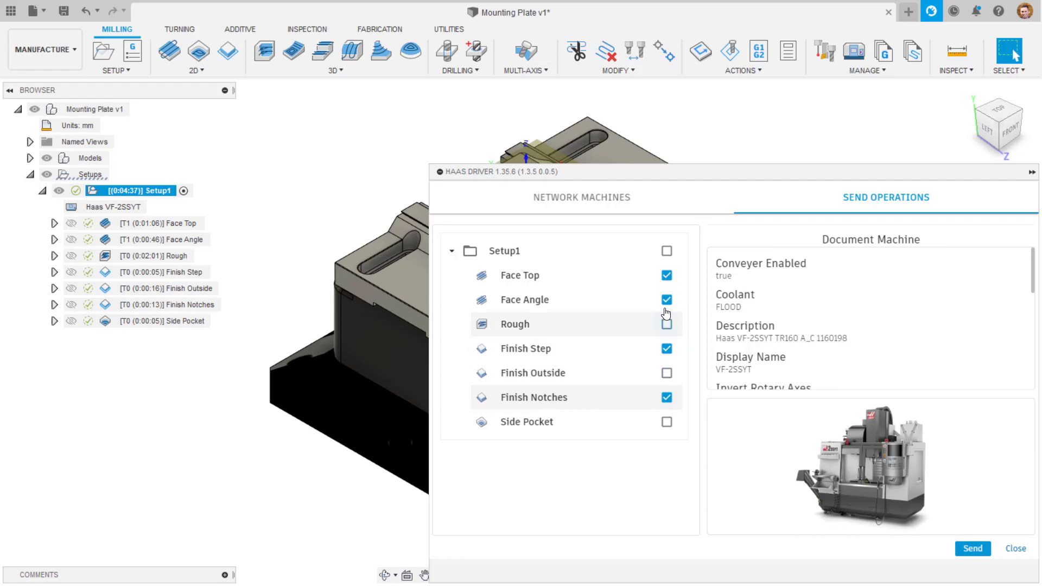
click(666, 251)
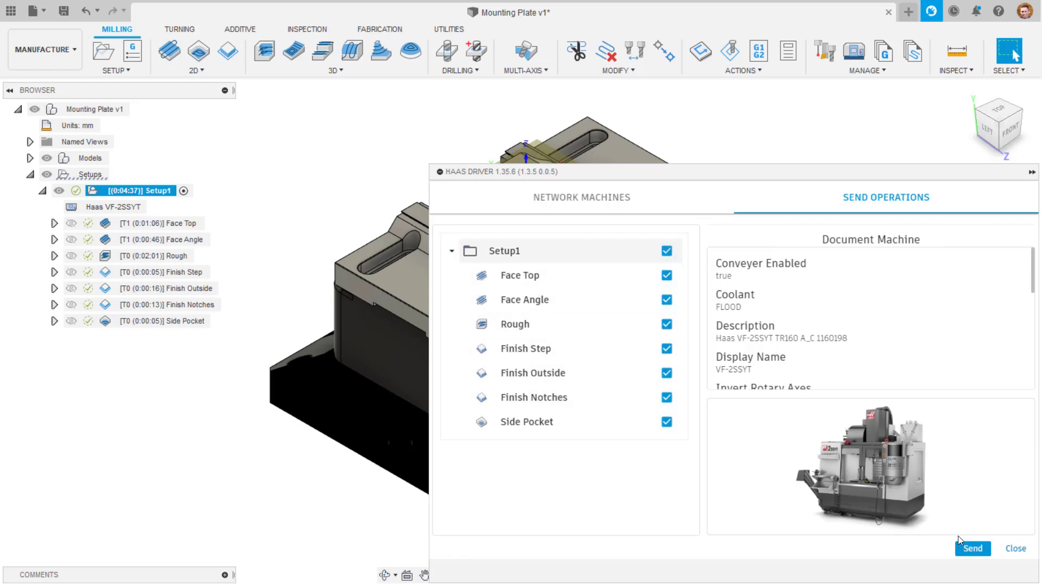
click(971, 549)
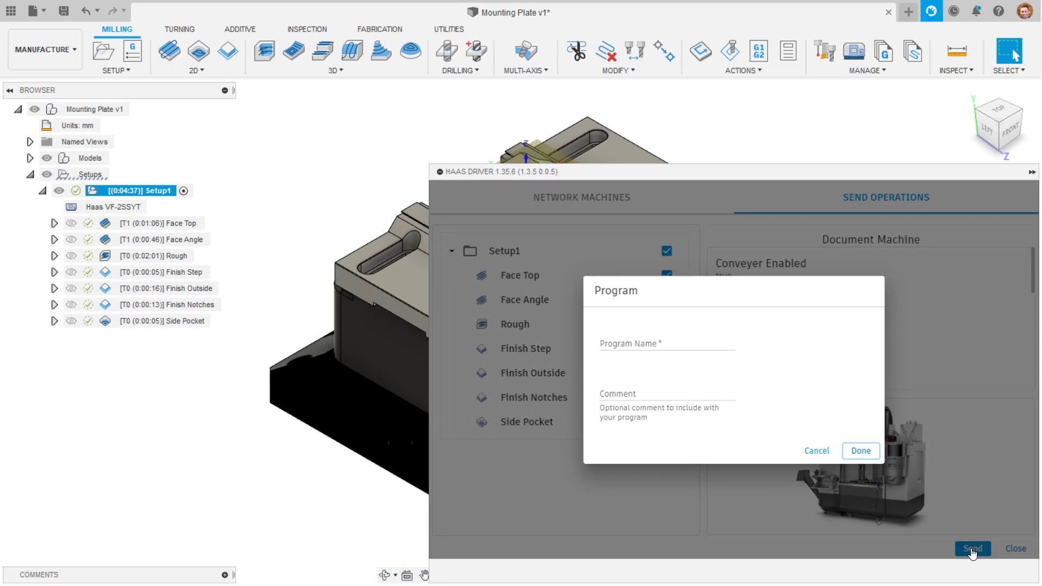
Name the program 7426 with comment 'Op1' and choose to send it straight to the machine.
click(698, 345)
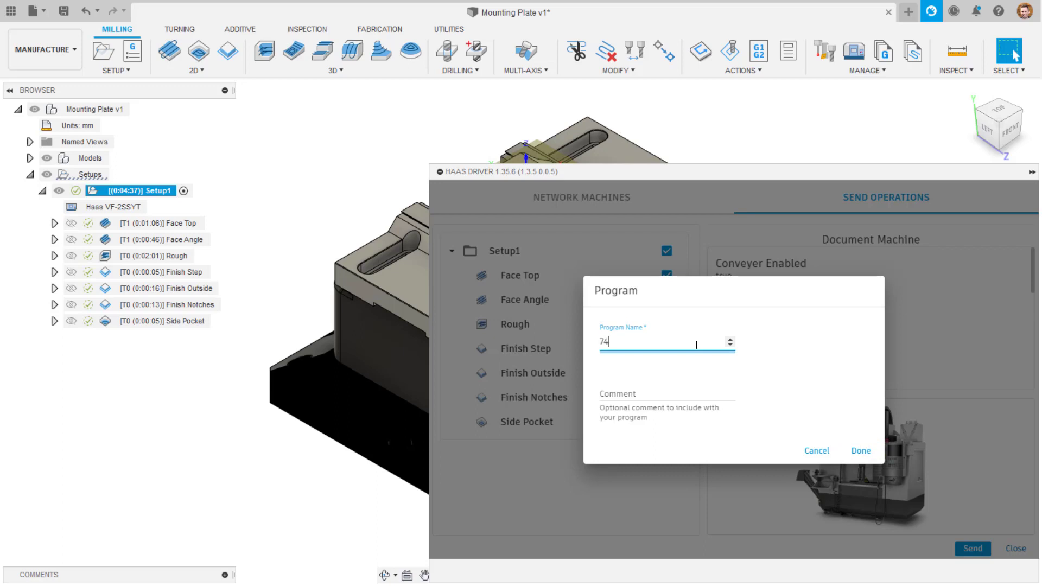
click(673, 391)
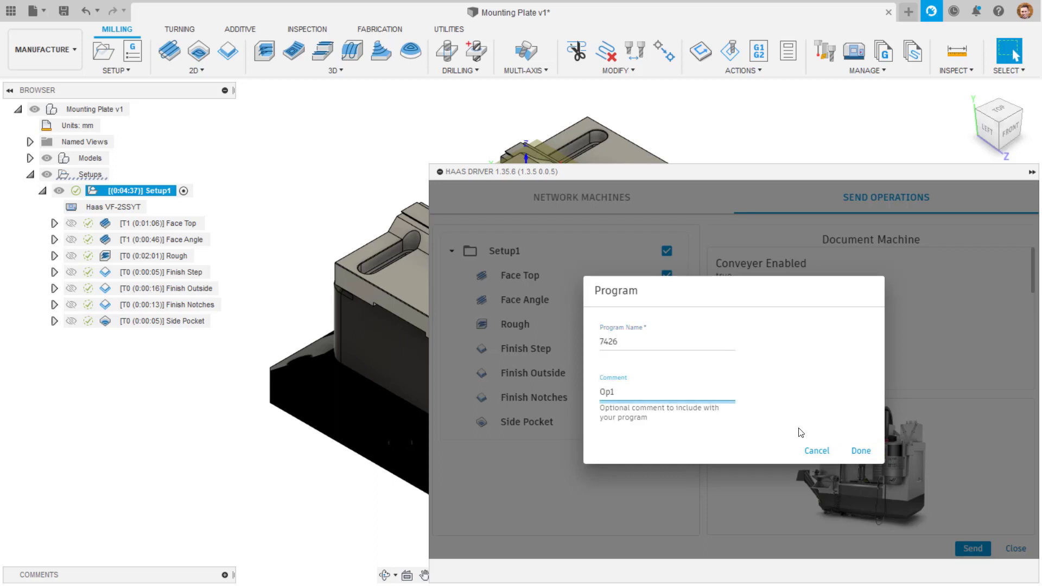
text(Op1)
click(860, 451)
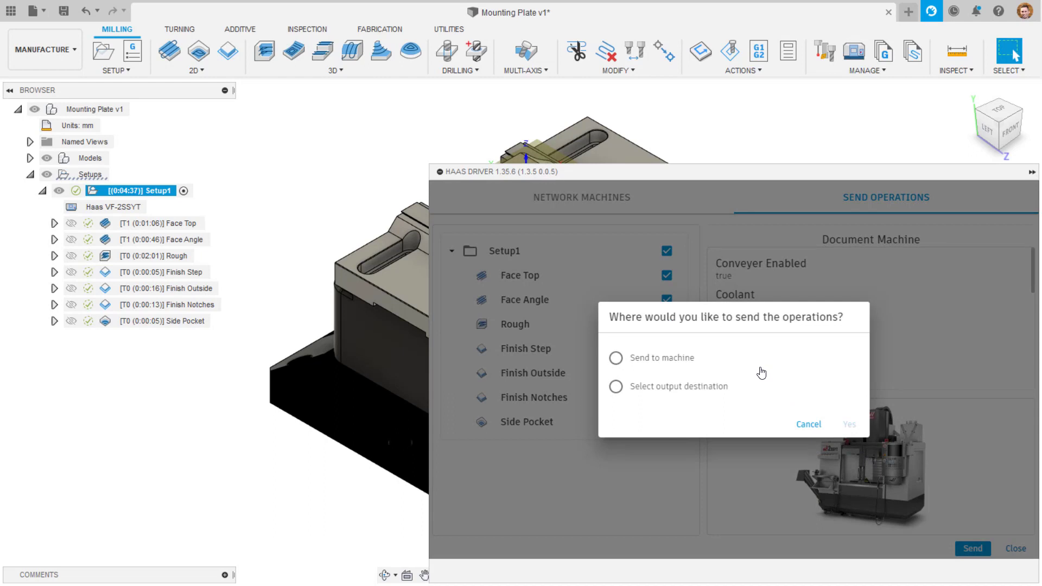
click(644, 360)
Confirm the send and scroll the 7426.nc G-code from its header through the Rough toolpath moves.
click(850, 424)
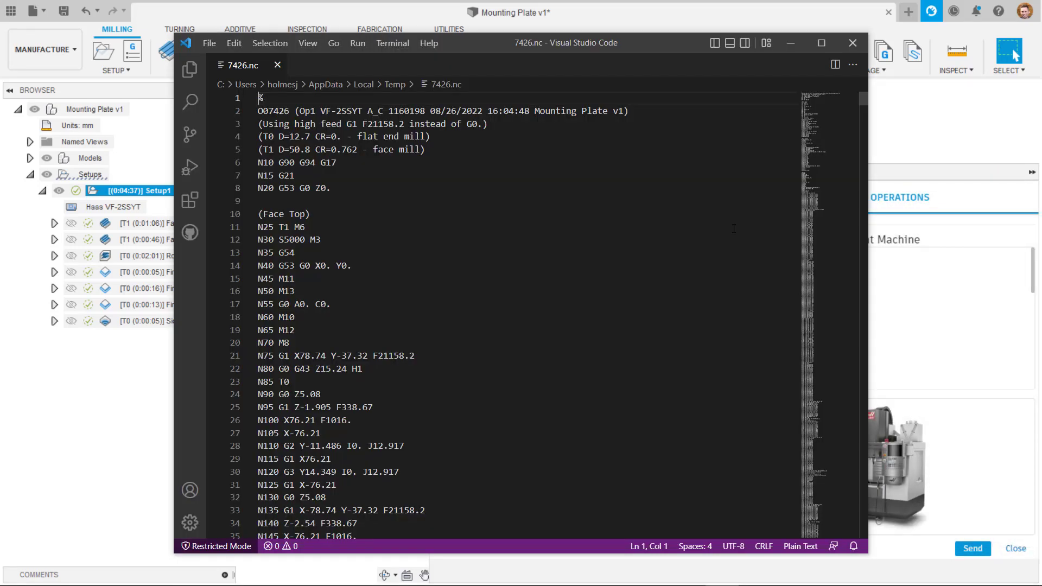
scroll(712, 279, down, 13)
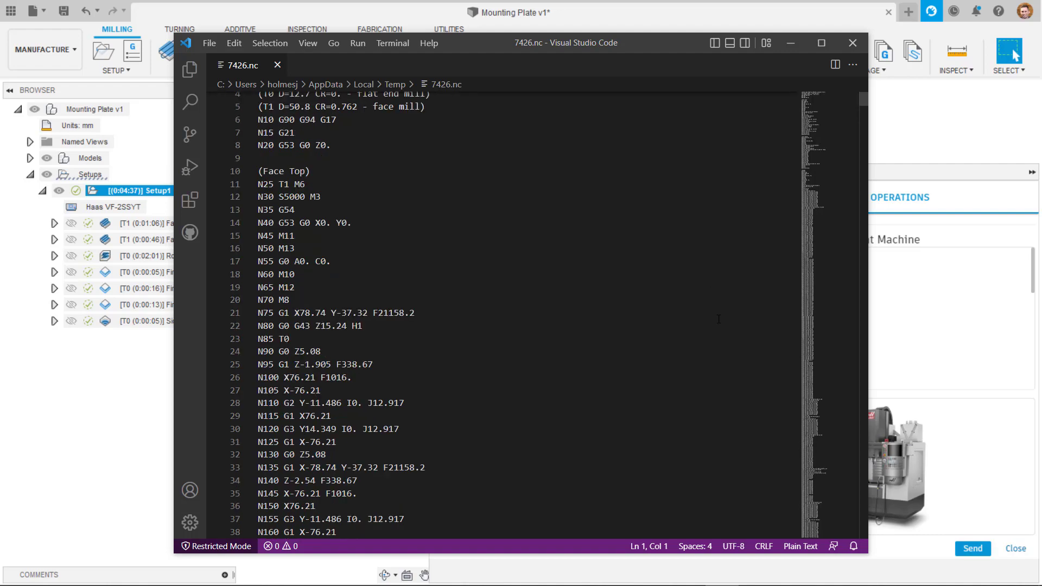
scroll(718, 320, down, 15)
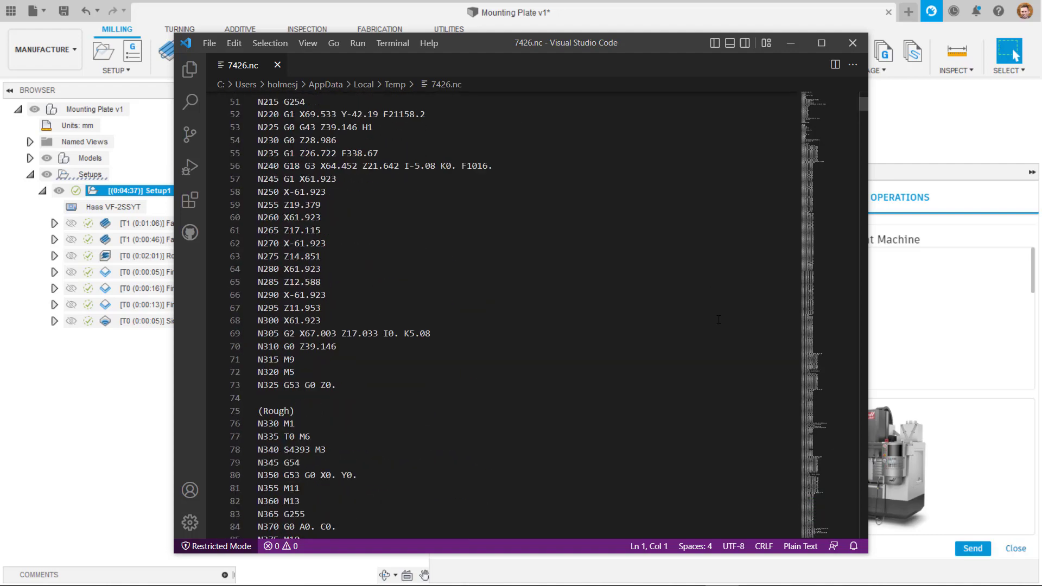
scroll(717, 319, down, 8)
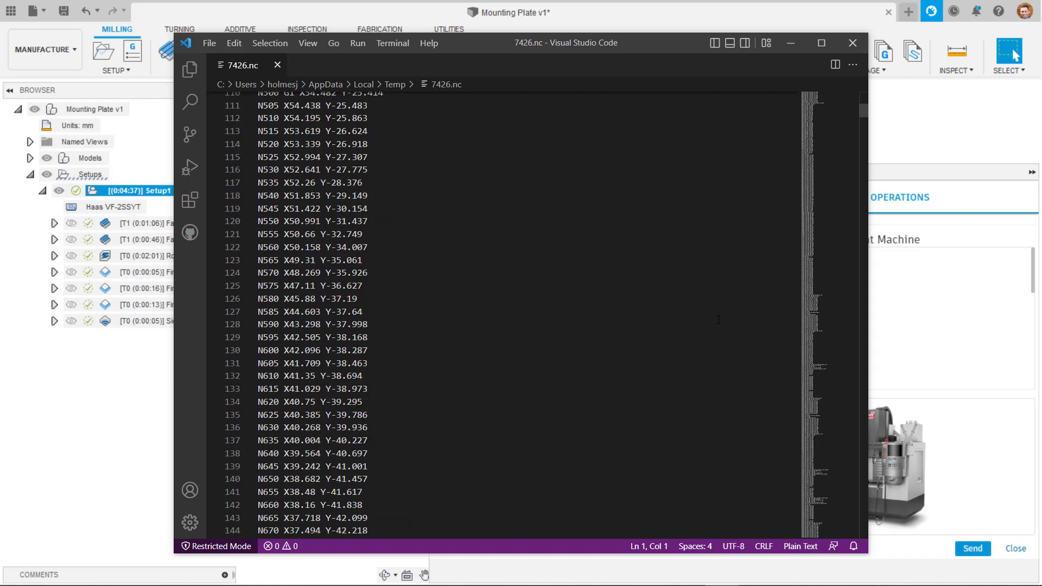
Back in Fusion, rename the VF-2SSYT network machine's display name to VF-2SSYT_2.
click(892, 340)
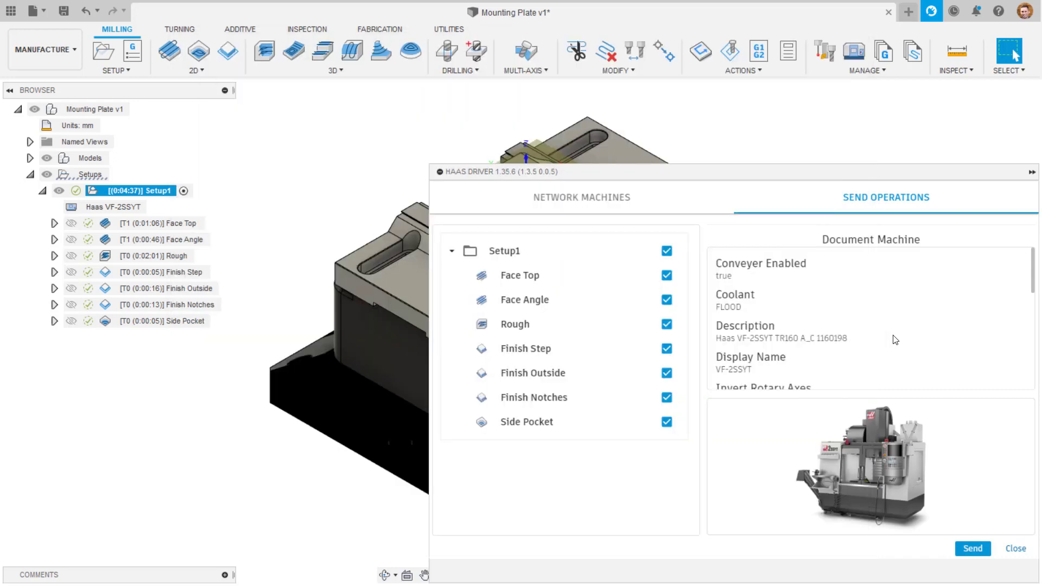
click(637, 204)
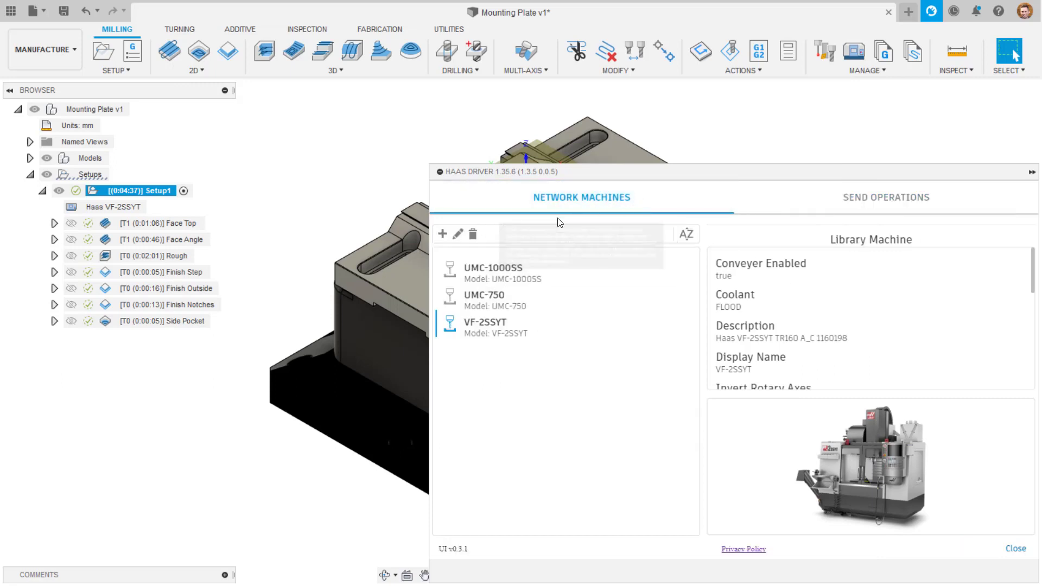
click(458, 234)
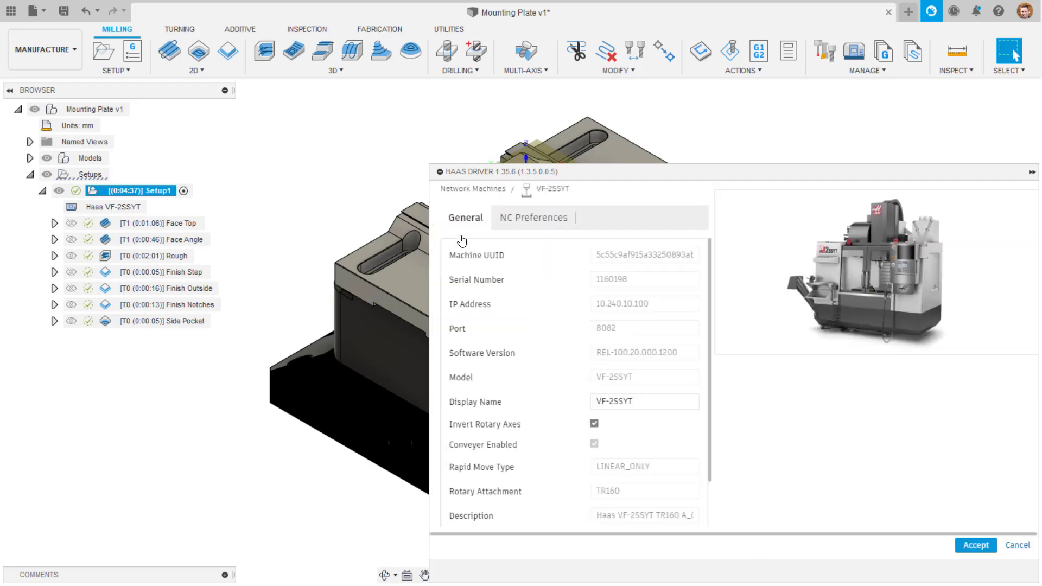
click(643, 401)
text(_2)
In the machine's NC preferences, enable Use G0 and disable Write tool list.
click(538, 223)
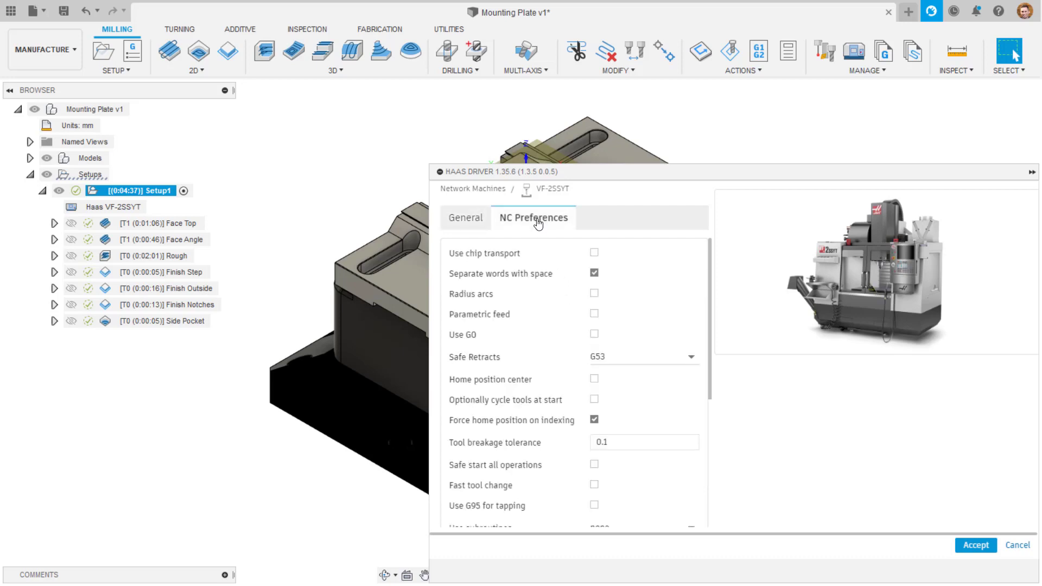
click(593, 334)
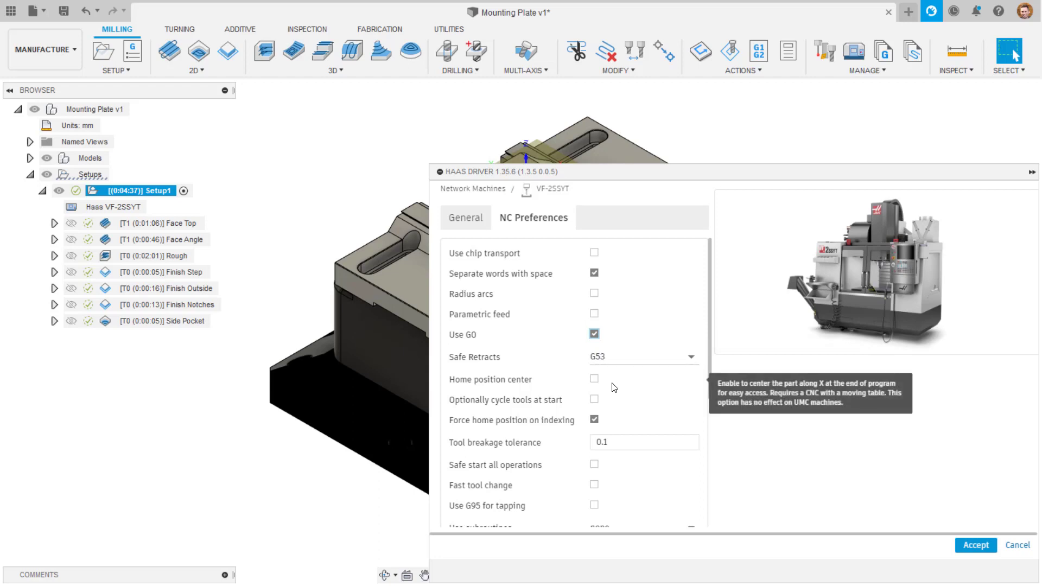
scroll(612, 387, down, 5)
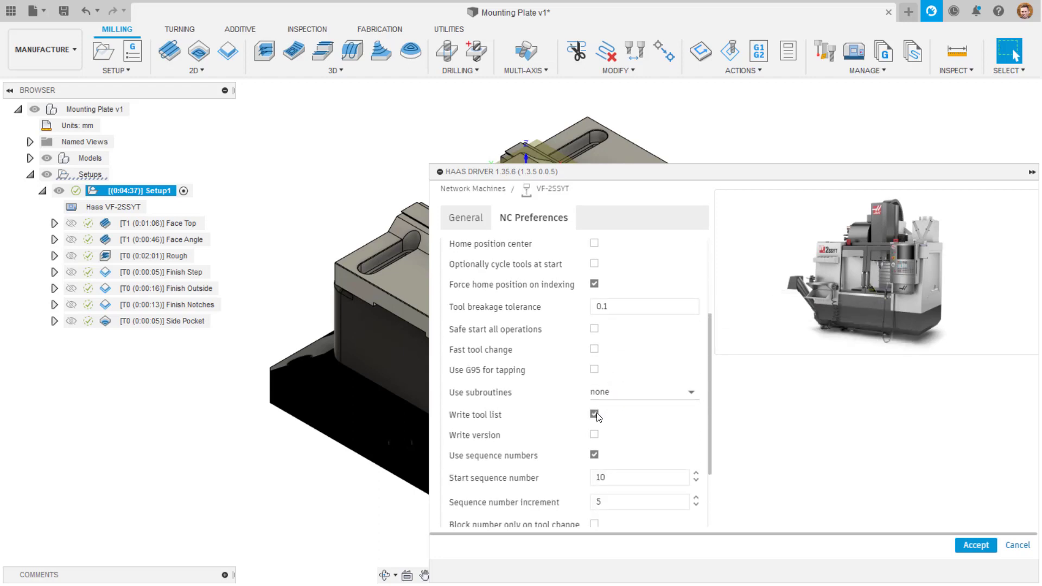
click(594, 414)
scroll(608, 424, down, 3)
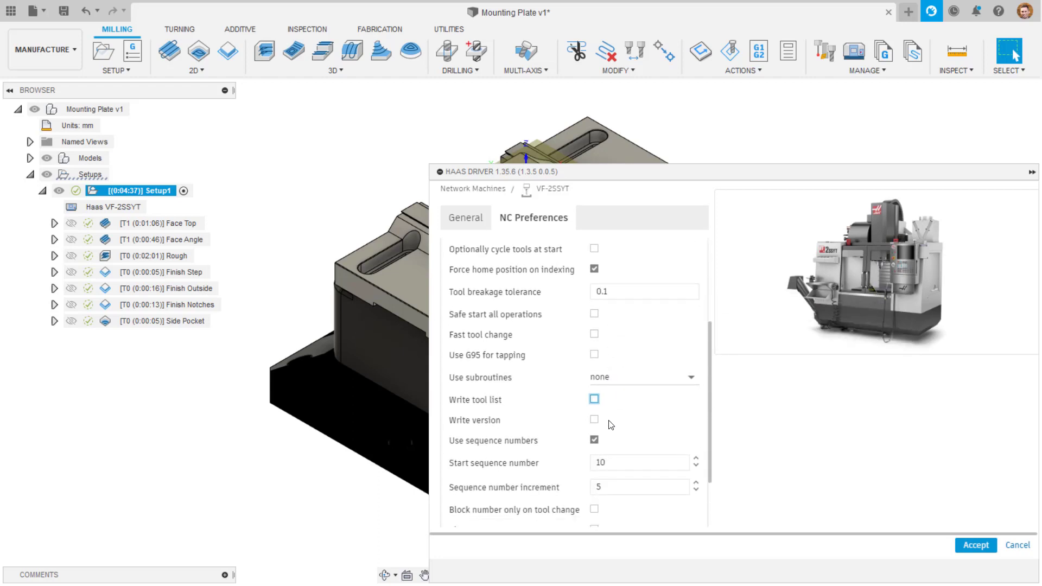